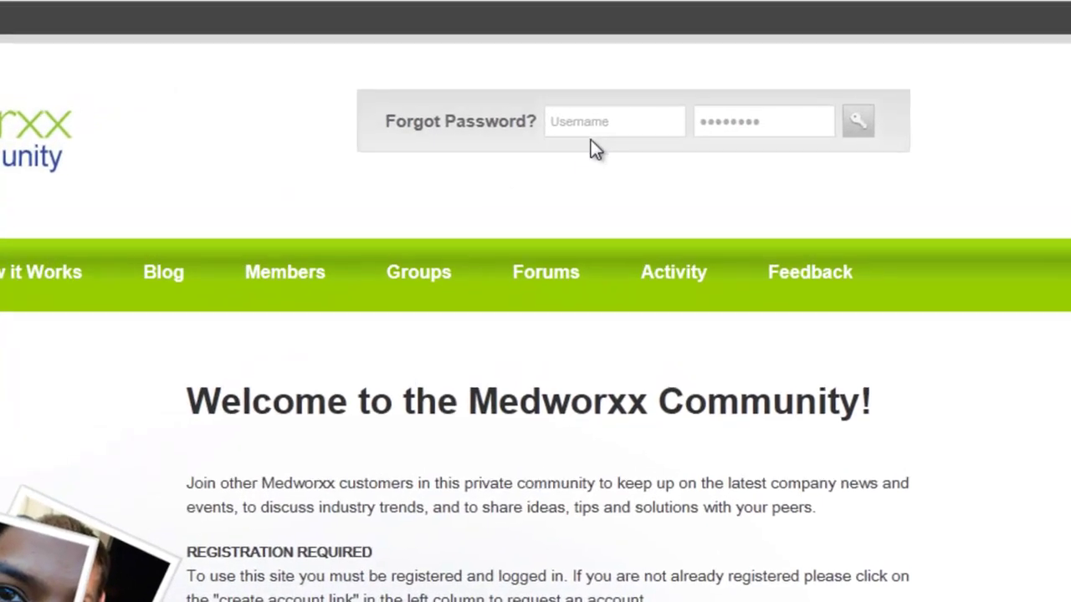
Log in with the member's username and the pasted account password
click(574, 127)
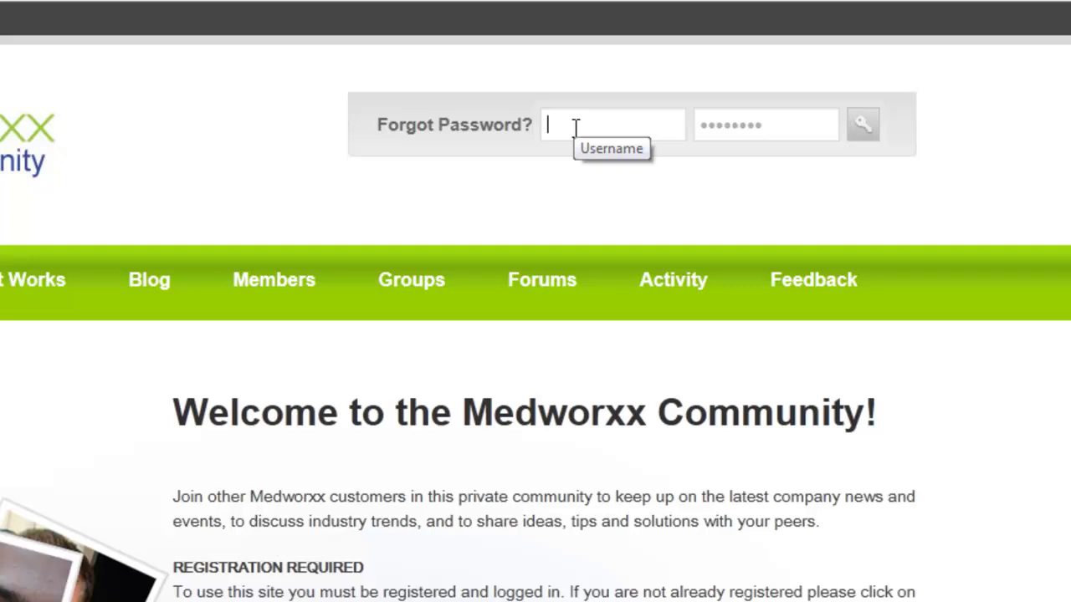
text(Crea)
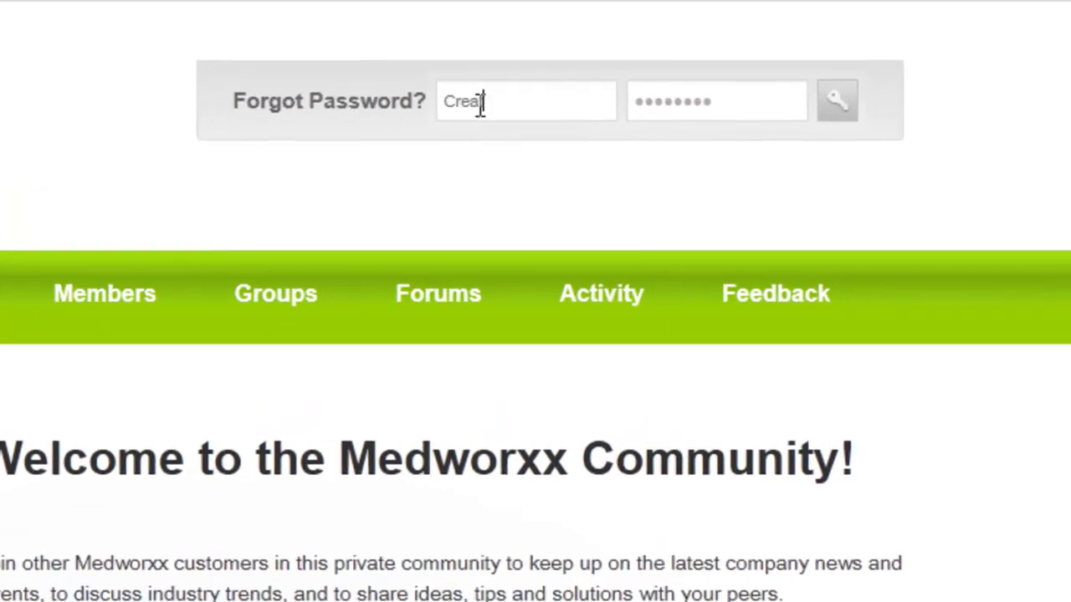
text(tiveWP)
click(674, 103)
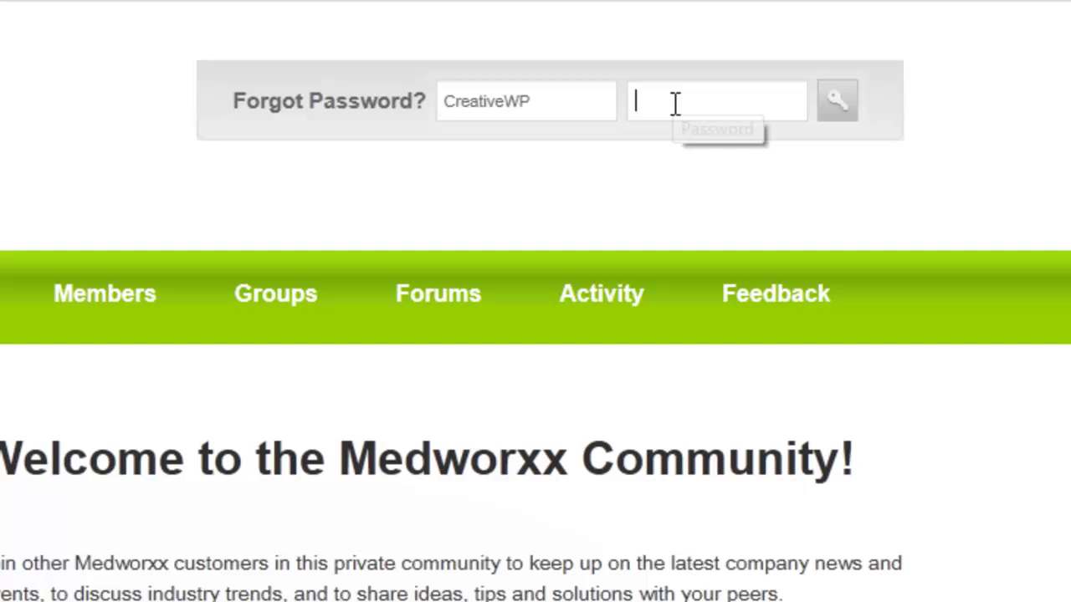
right_click(656, 101)
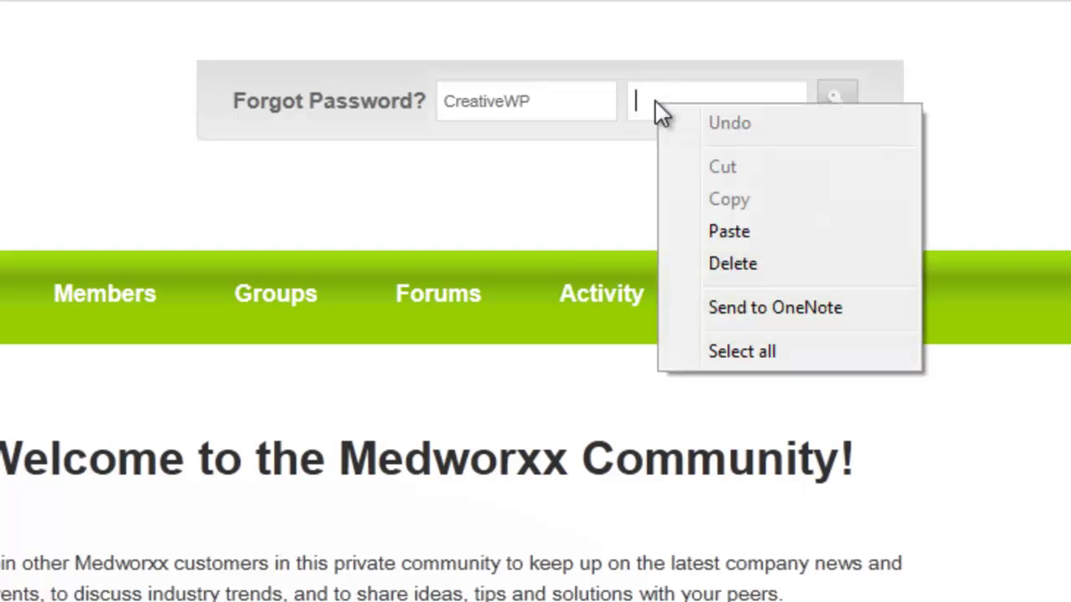
click(760, 236)
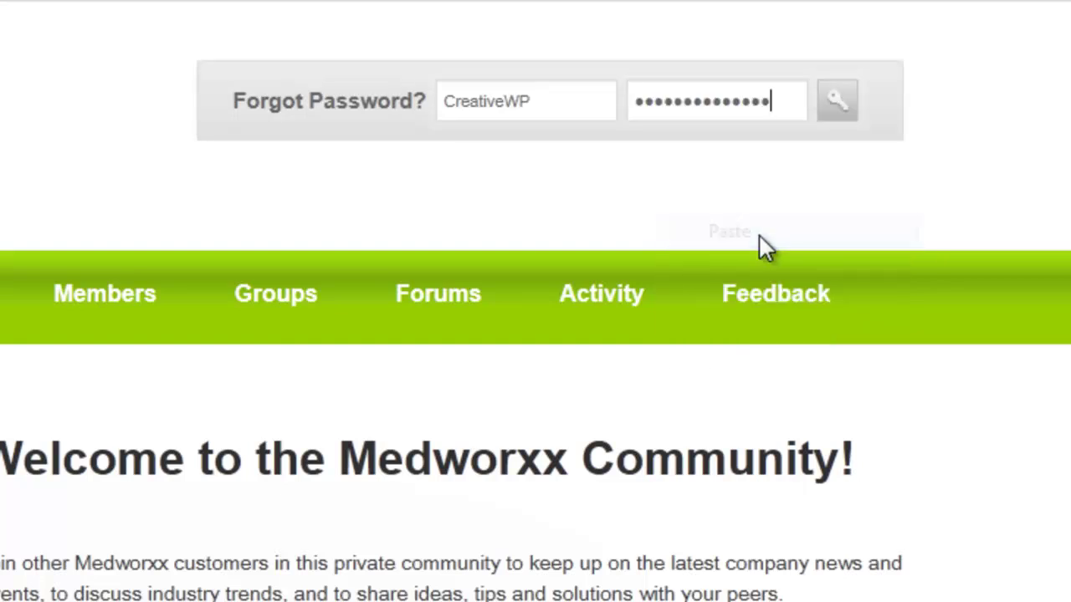
key(Return)
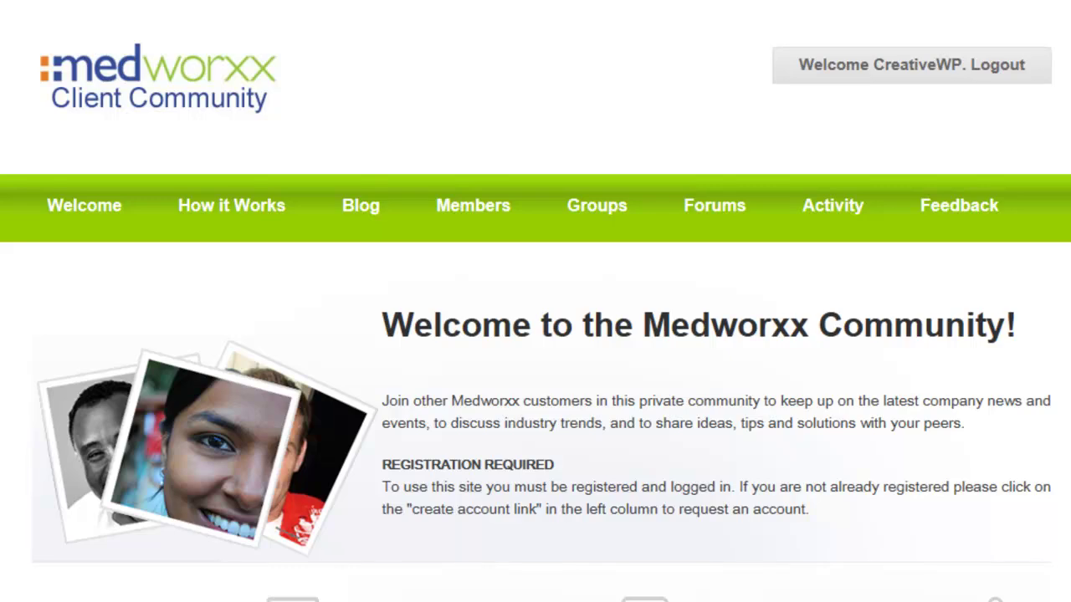
Visit the Forums Directory, check the Groups Directory, then return to the Forums Directory
click(707, 214)
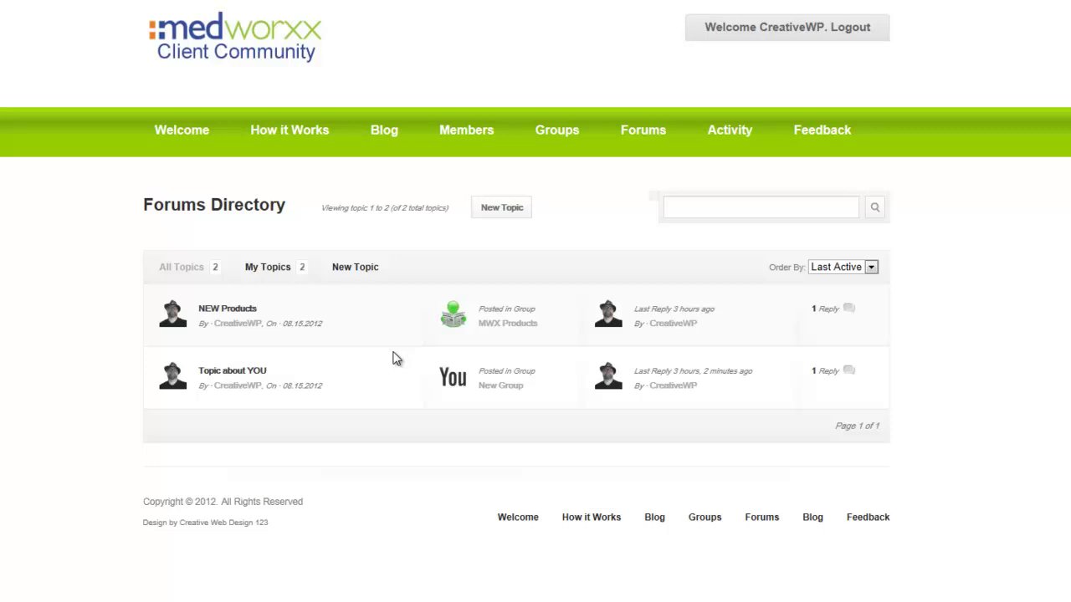
click(558, 134)
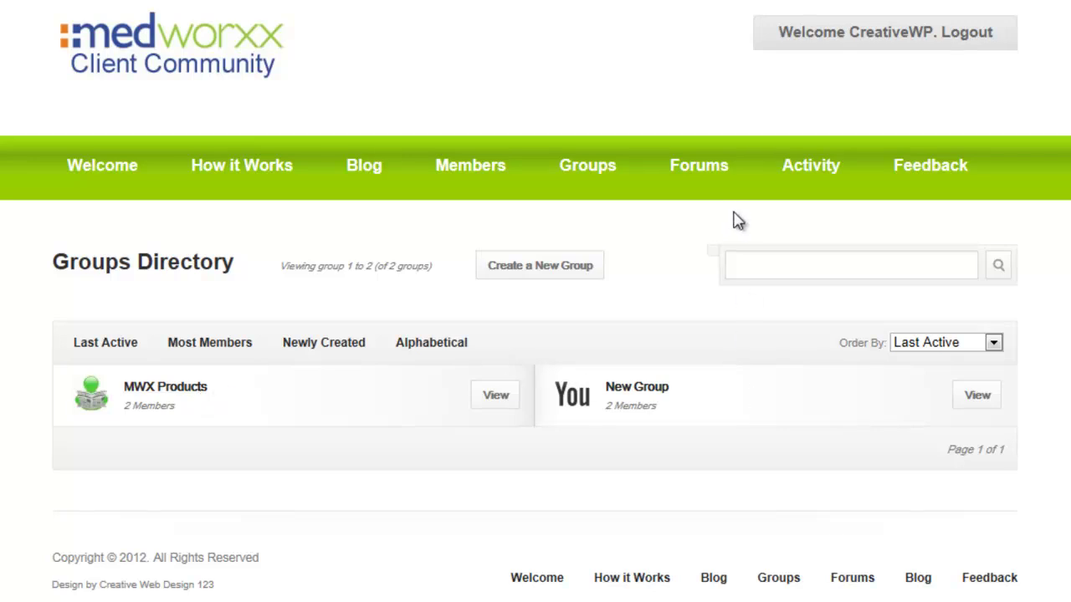
click(707, 172)
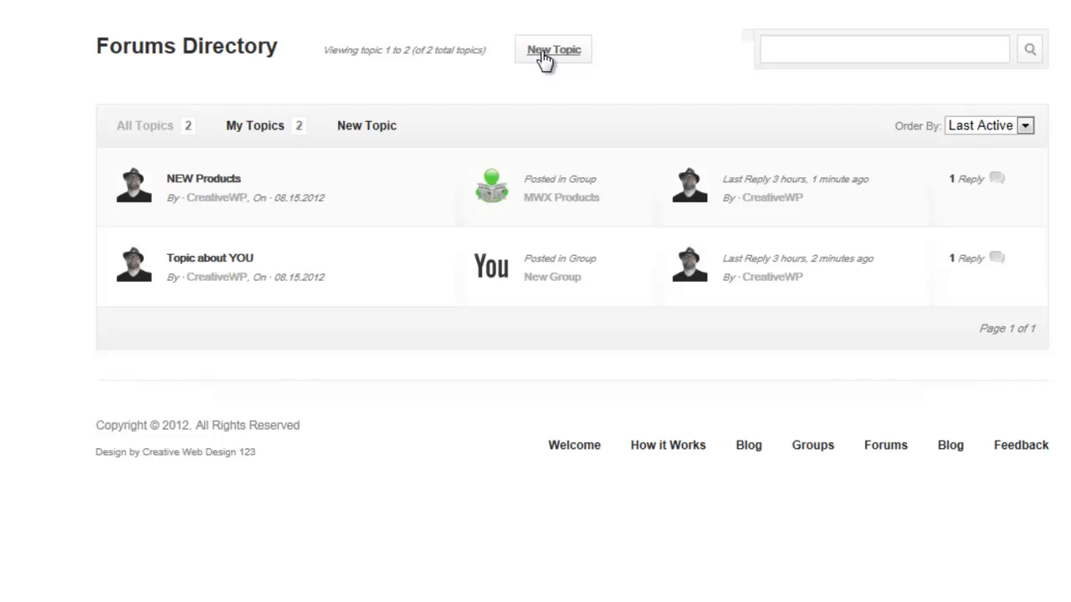
Start a new topic titled 'Conerence in Europe in 2012'
click(777, 200)
scroll(509, 317, down, 3)
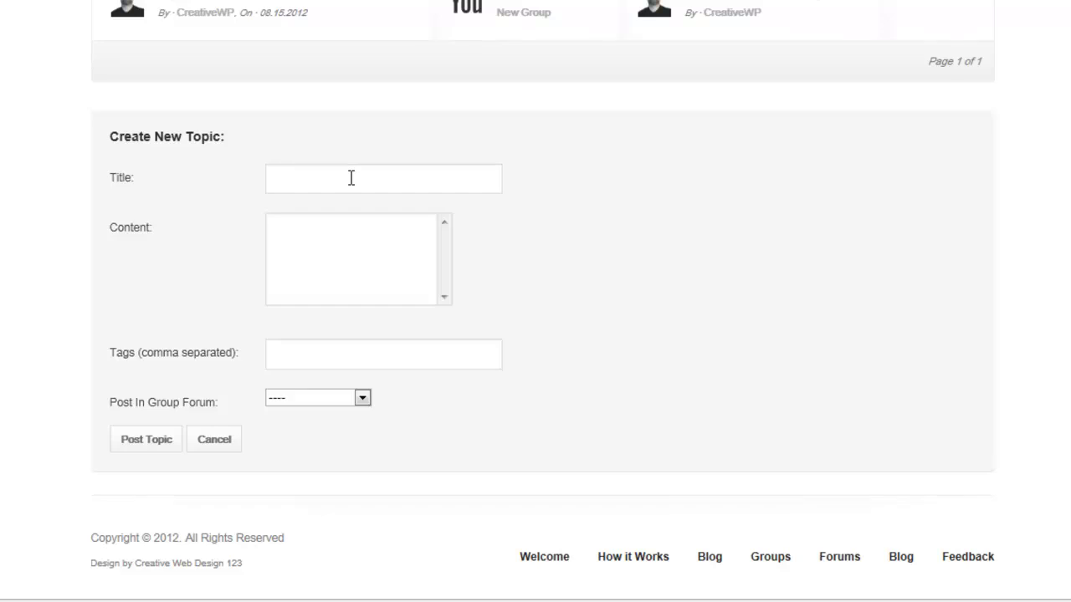
text(Conerence in Europe)
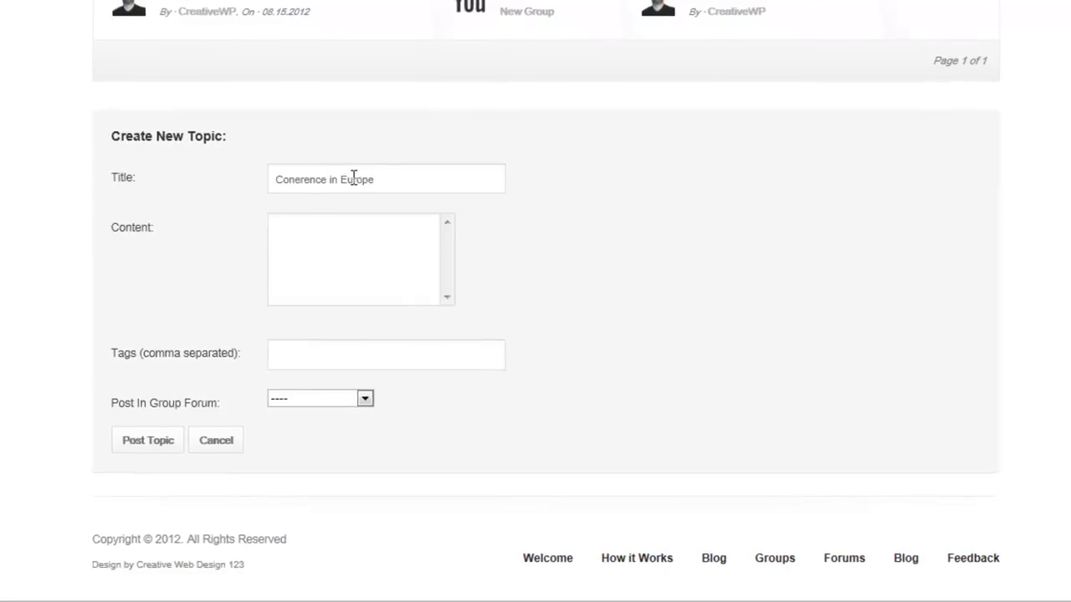
text( in)
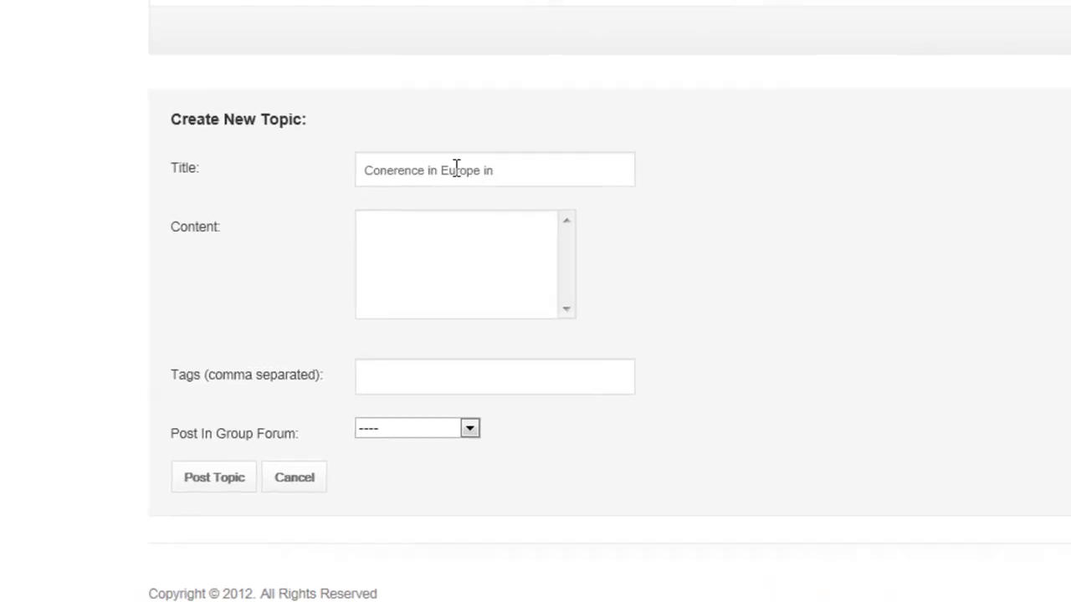
text( 2012)
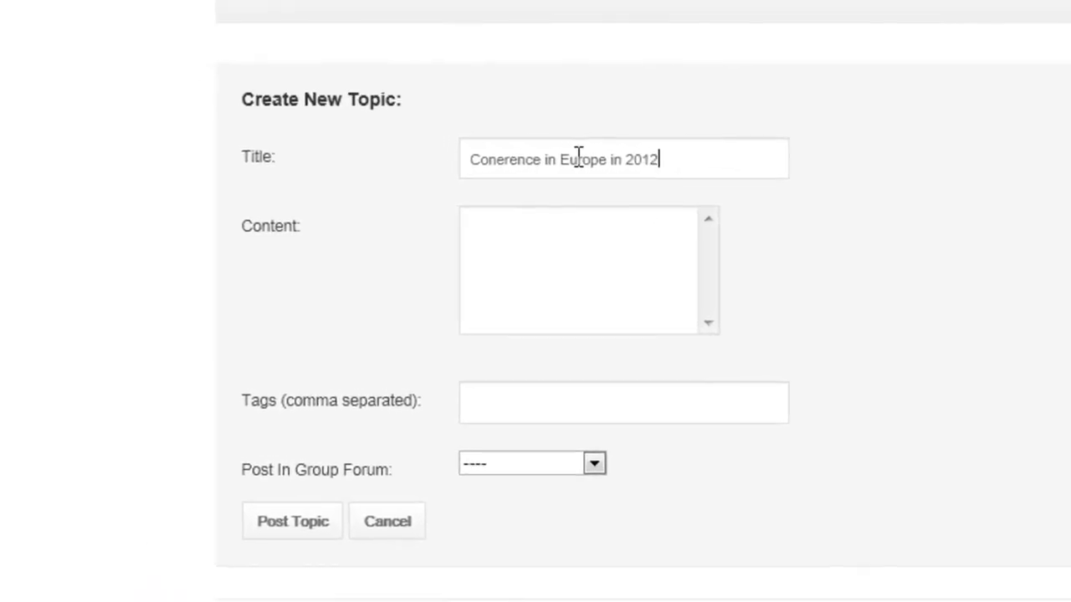
Write the content asking whether England, France, Spain or Germany suits next year's product conference
click(554, 242)
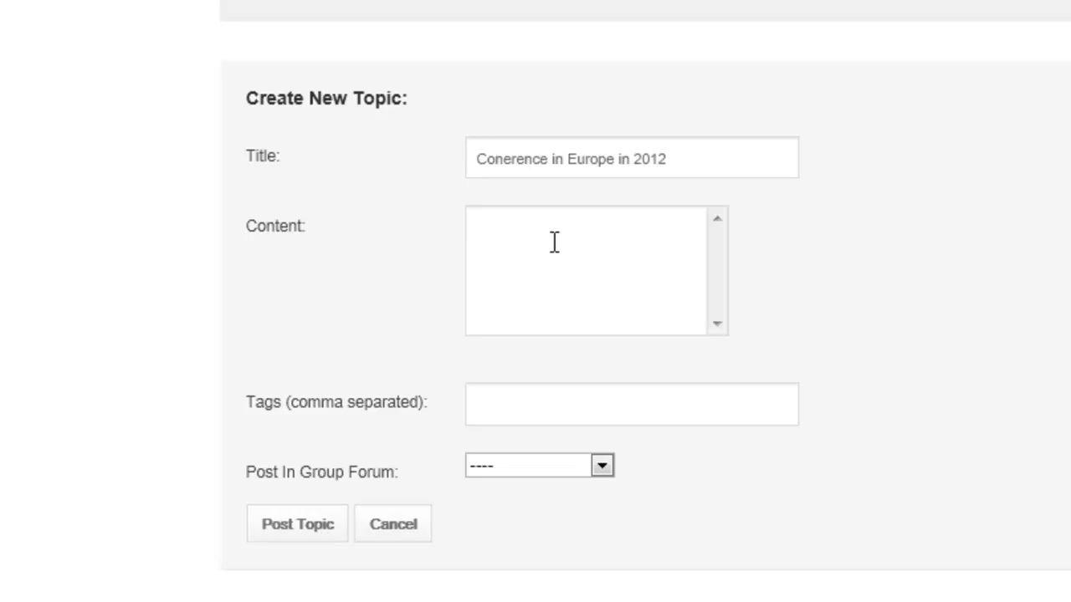
text(We intend to hold a product confer)
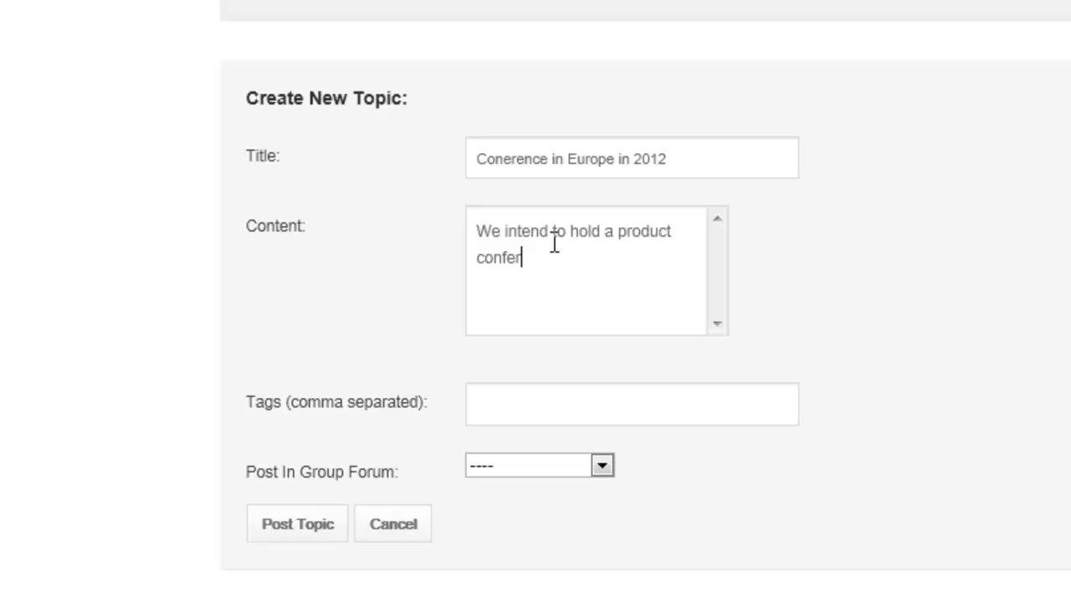
text(ence in England in )
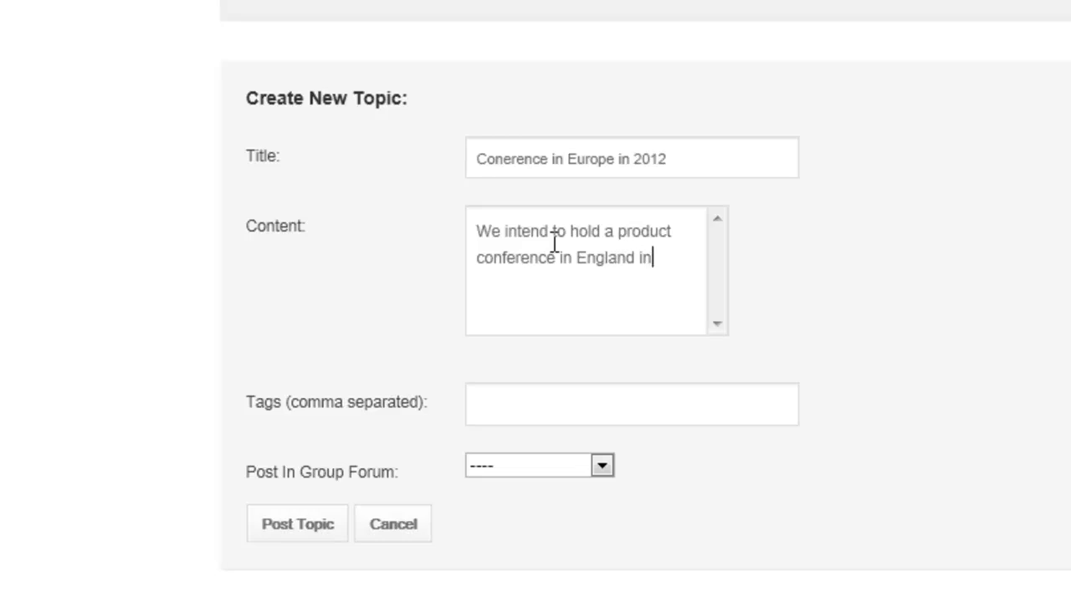
text(the coming y)
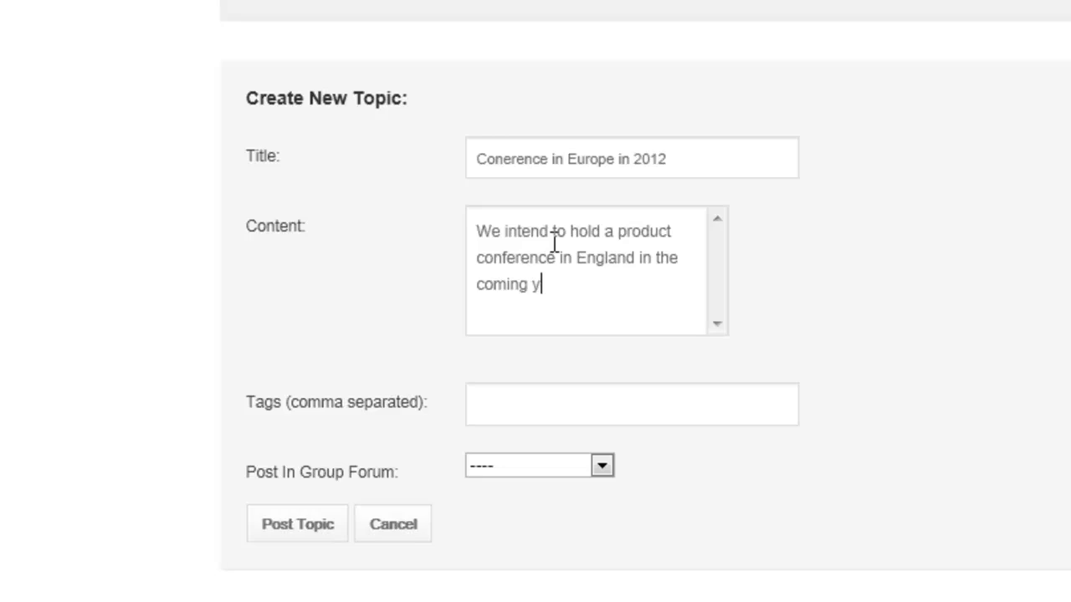
text(ear. What are)
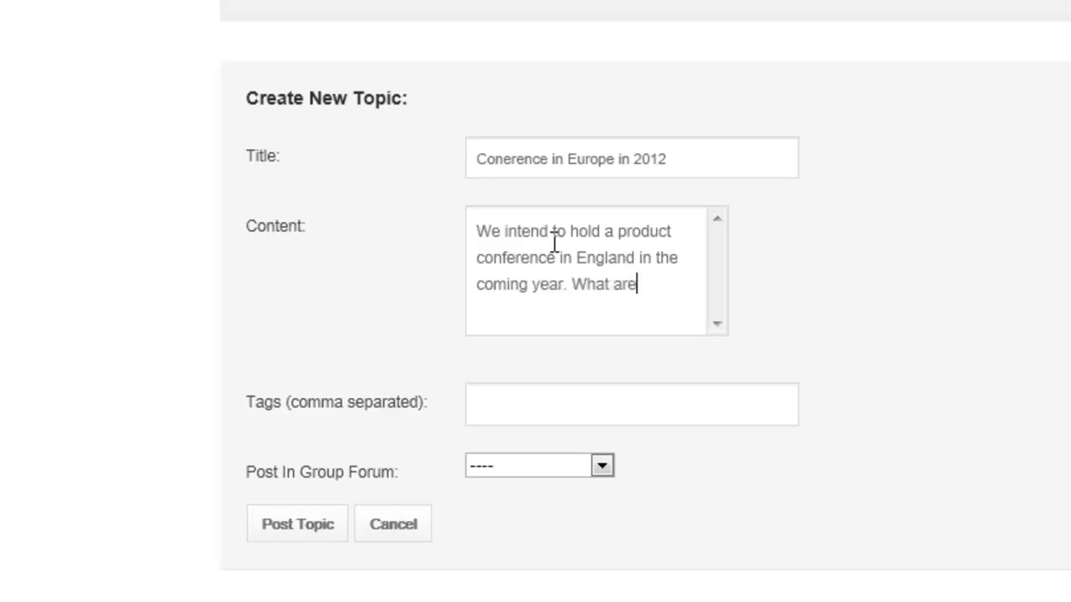
text( your thoughts)
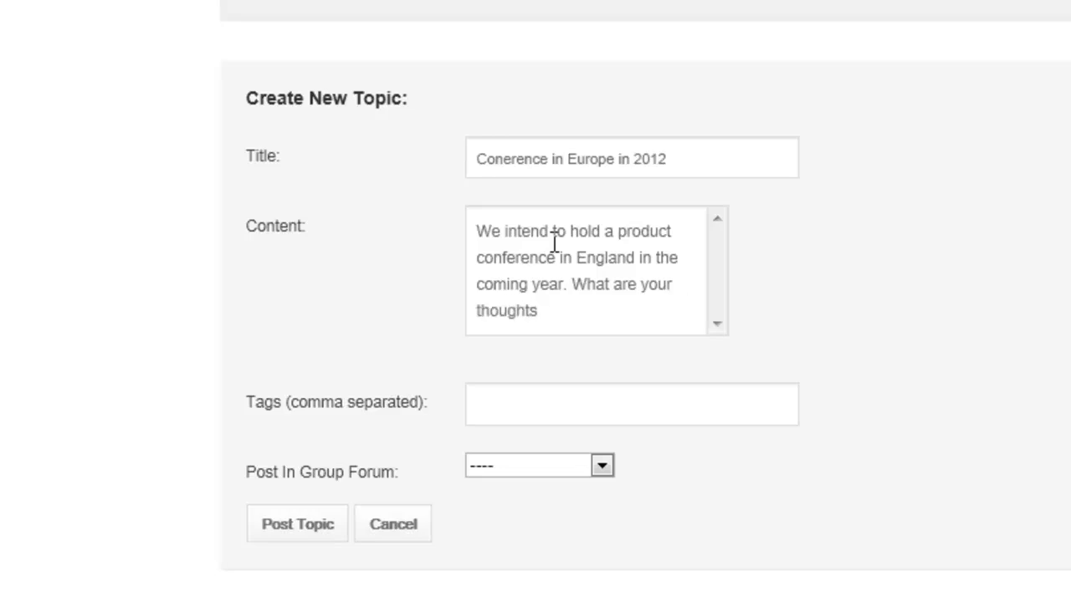
text(? Is Fre)
key(BackSpace)
text(ance )
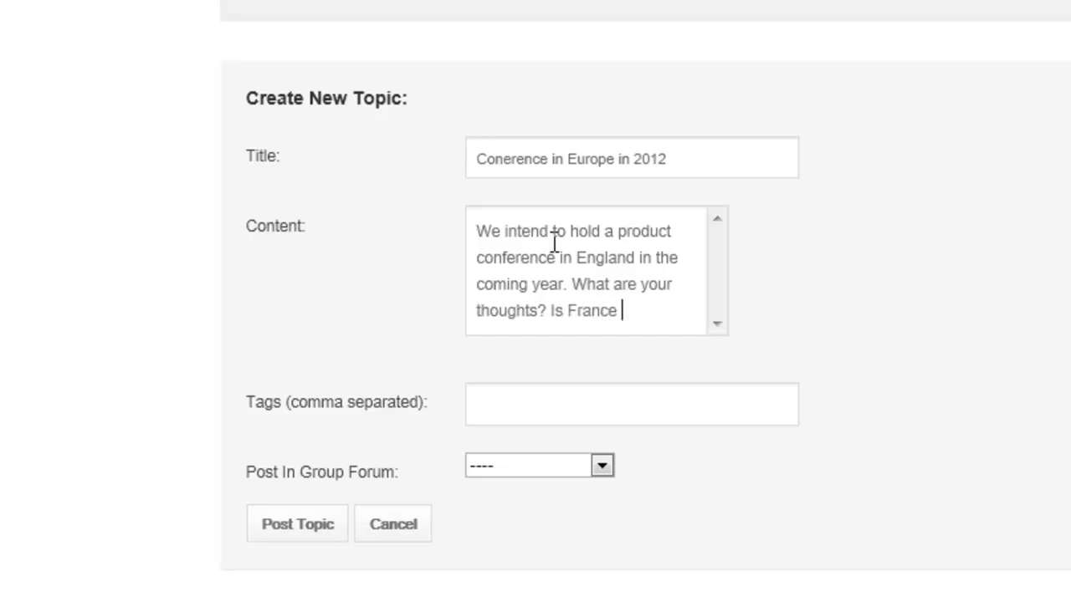
text(better or )
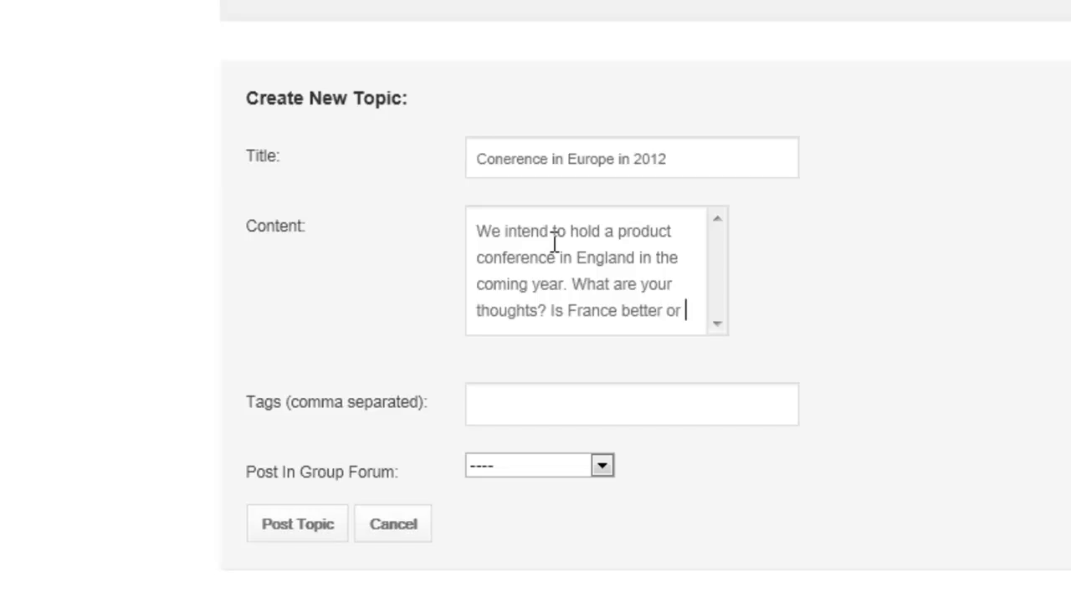
text(perhap)
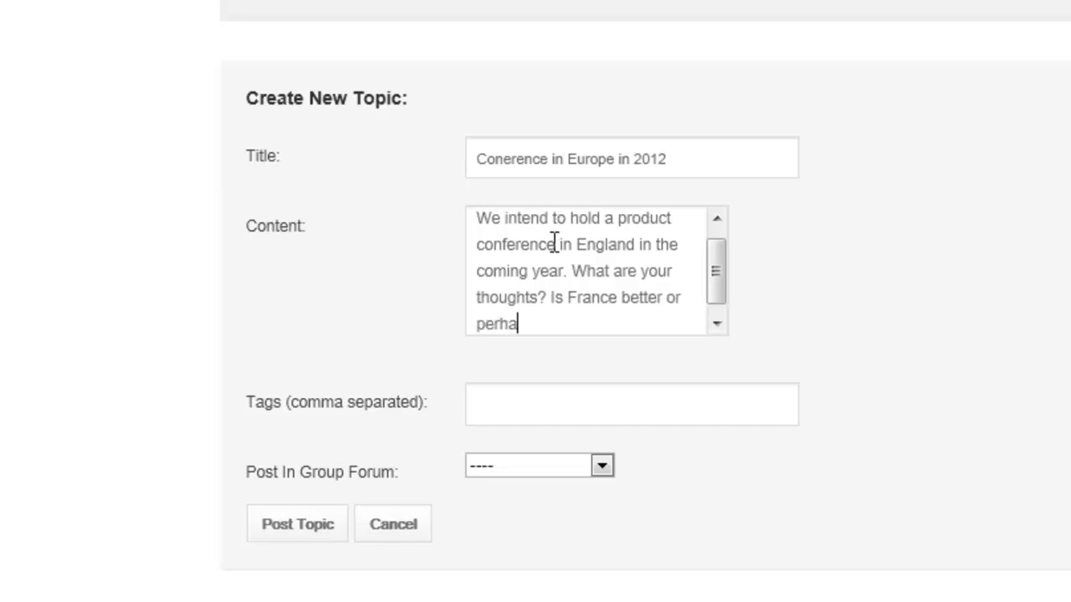
text(s Spain or Germany)
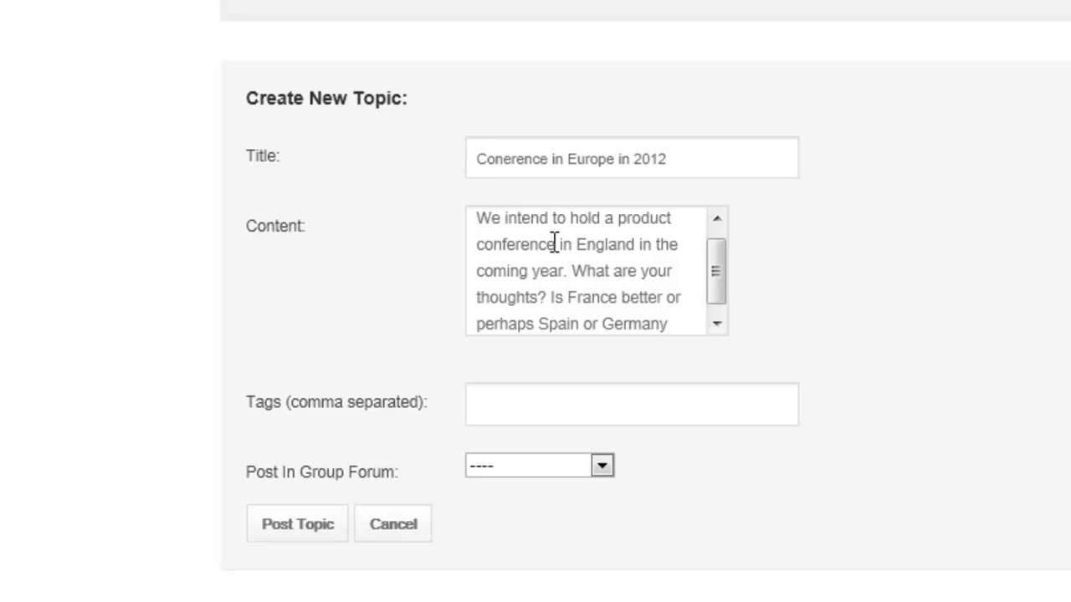
text(?)
Correct the title to 'Conference in Europe in 2012' and add tags 'Conference, planned'
click(512, 373)
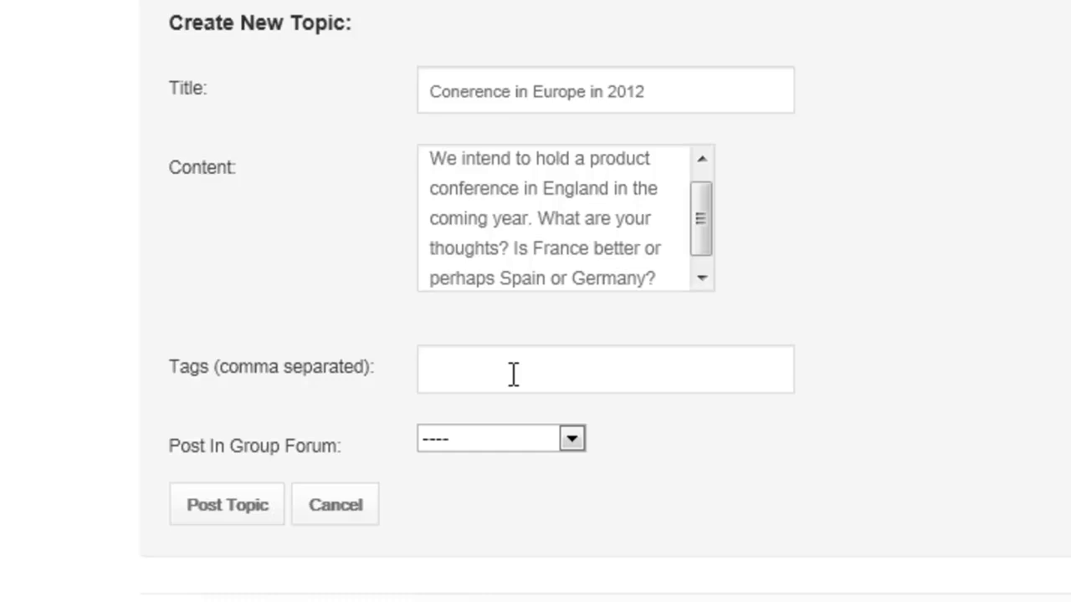
click(464, 91)
text(f)
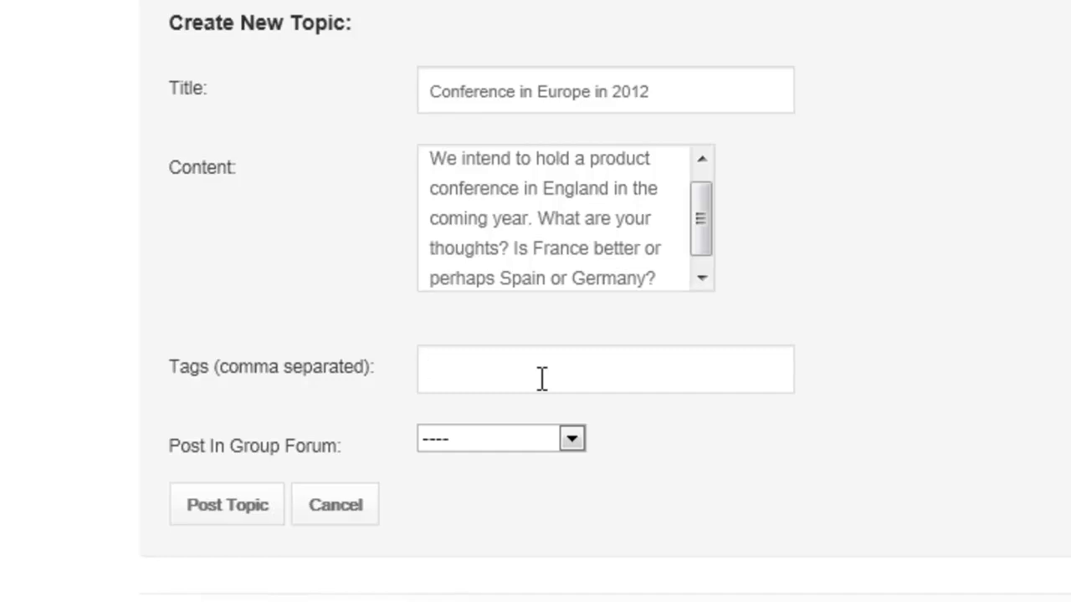
text(Conference, planned)
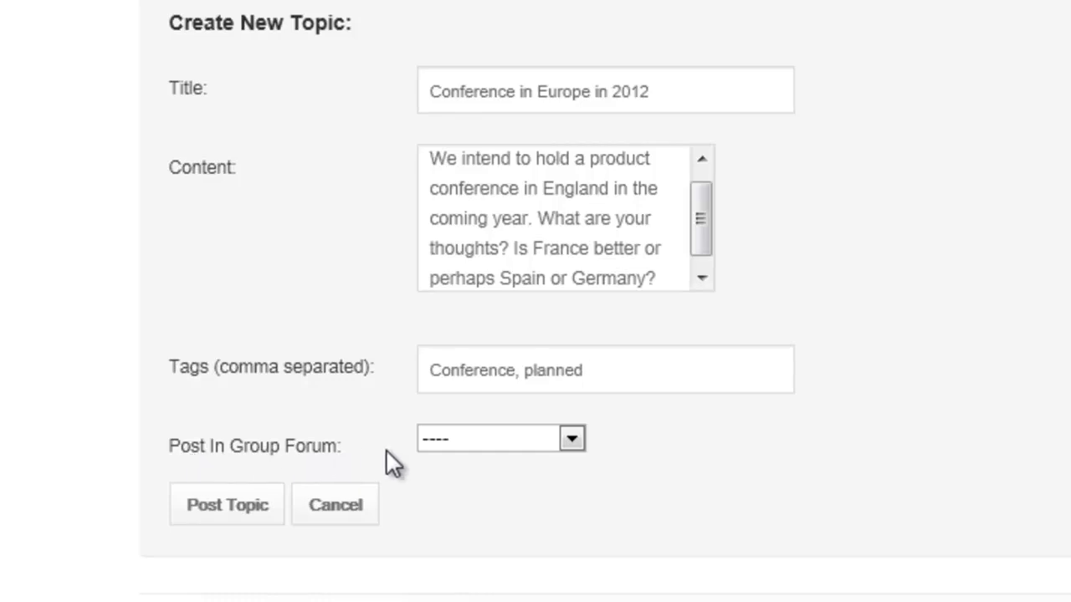
Select MWX Products as the group forum to post in
click(574, 441)
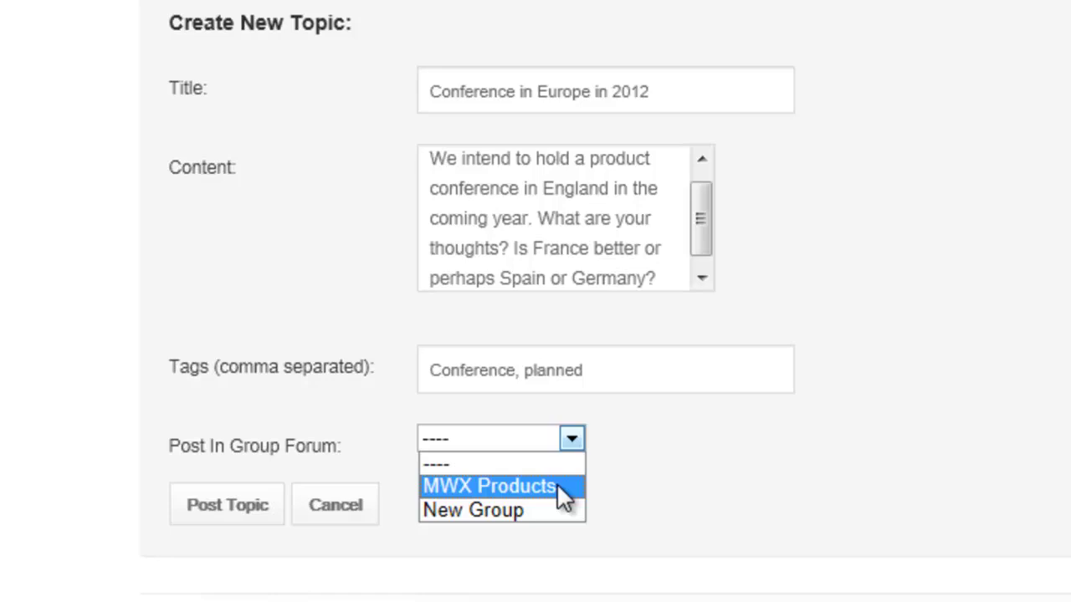
click(549, 488)
click(573, 435)
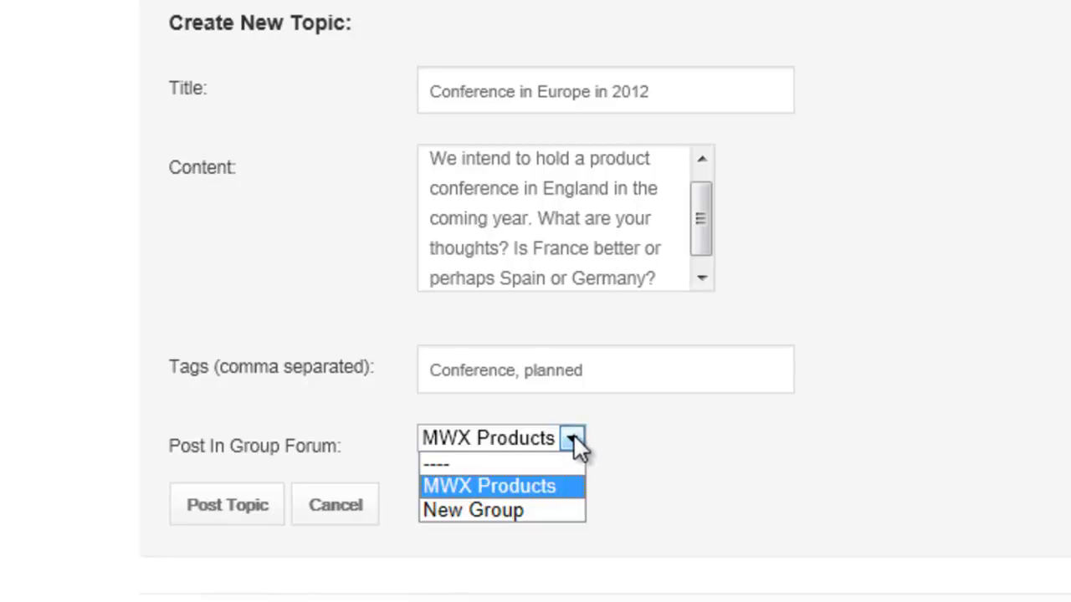
click(522, 510)
click(577, 438)
click(507, 486)
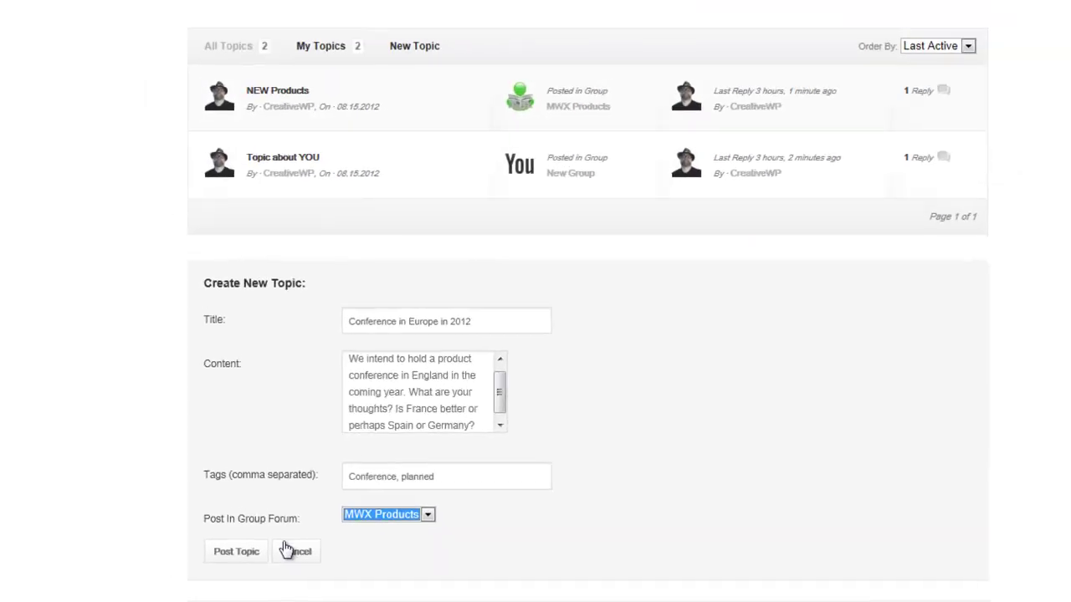
Post the 'Conference in Europe in 2012' topic
click(254, 561)
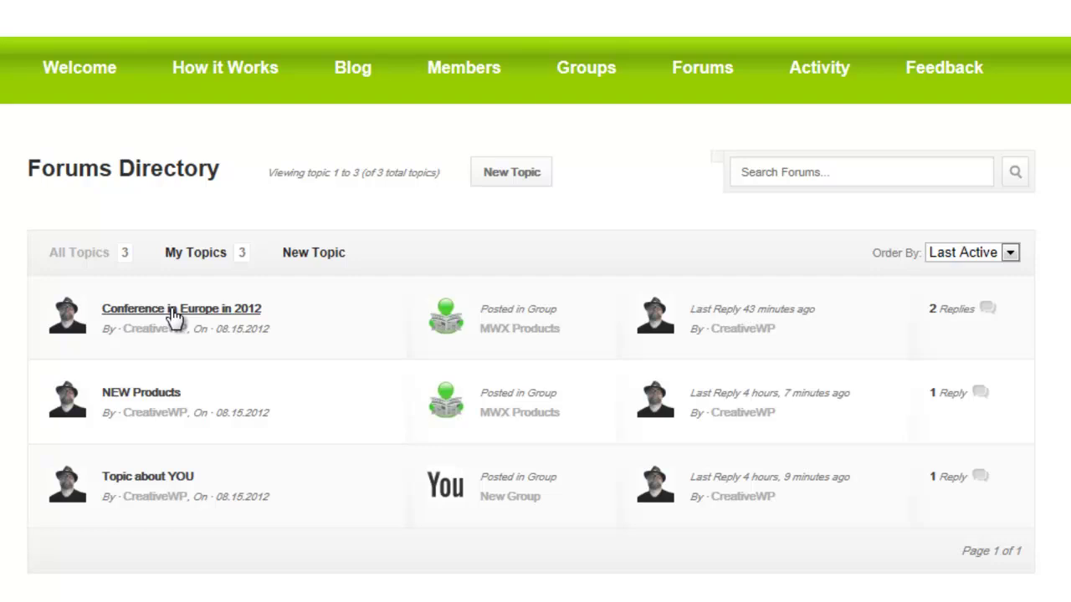
Open the new topic, view its edit form, go back, then open the Groups Directory
click(175, 316)
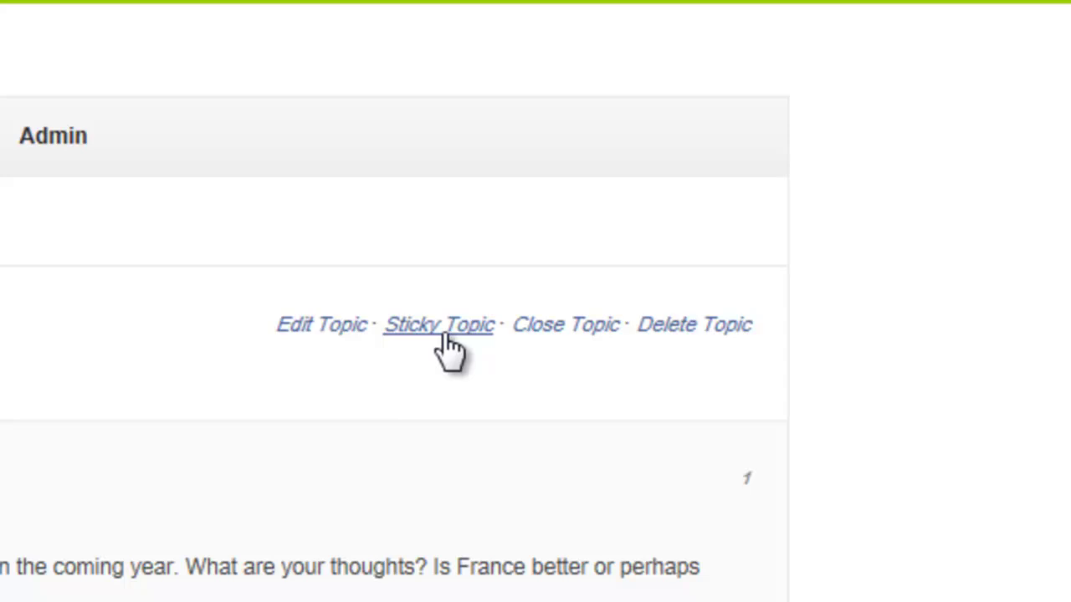
click(337, 326)
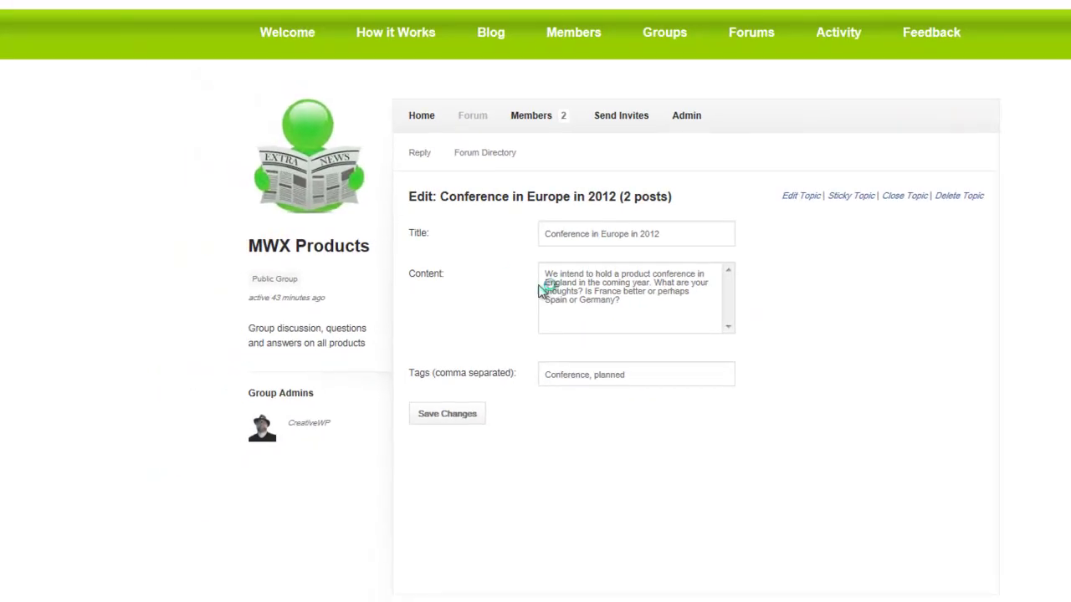
key(alt+Left)
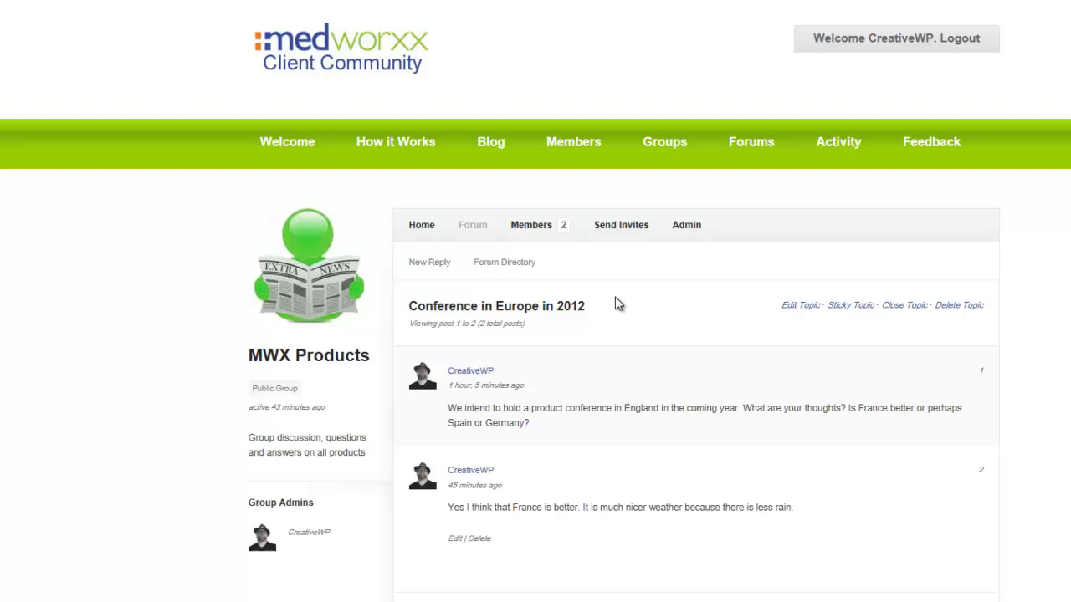
click(666, 149)
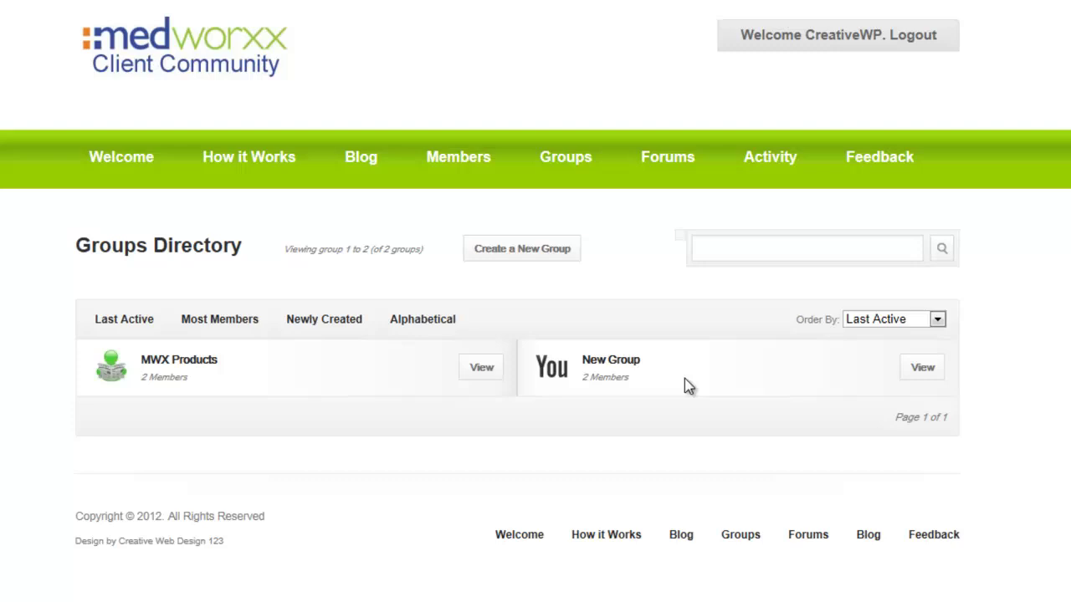
Open the MWX Products group activity and favourite the product rollout update
click(201, 368)
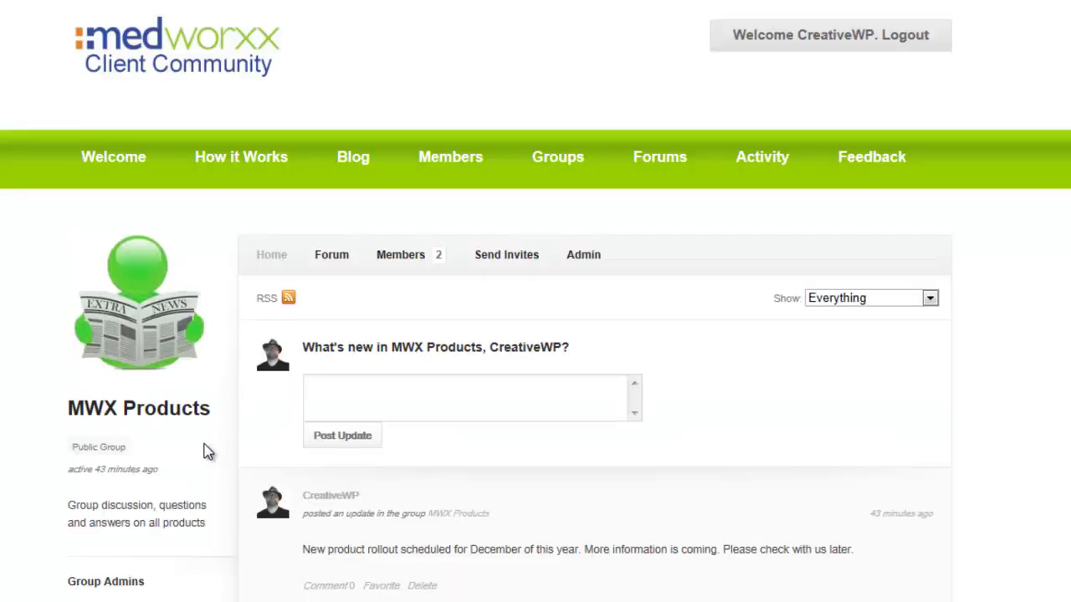
scroll(204, 452, down, 15)
scroll(312, 371, up, 5)
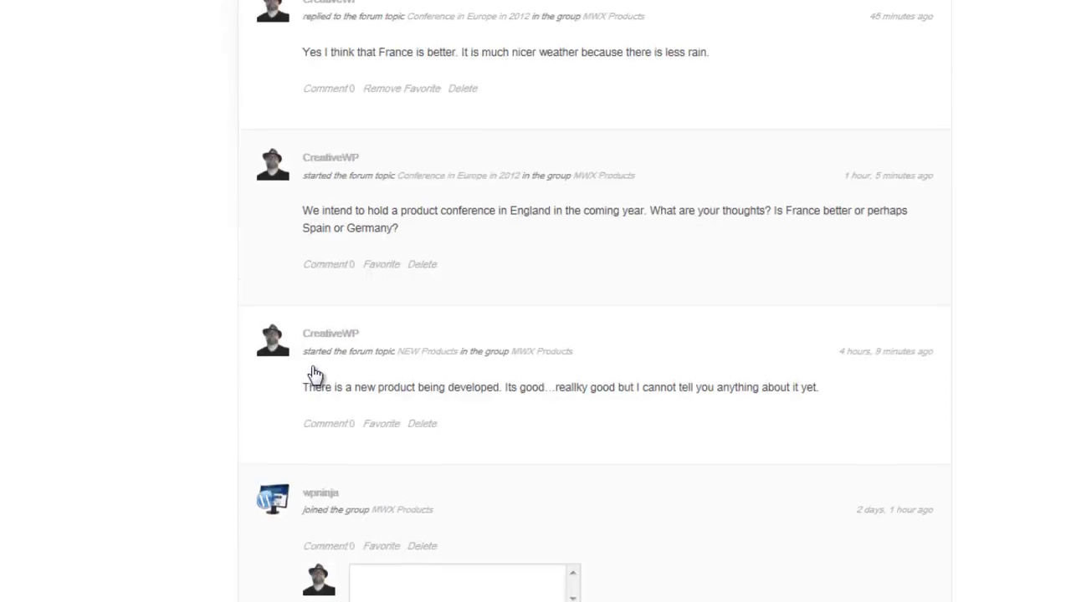
scroll(313, 370, up, 3)
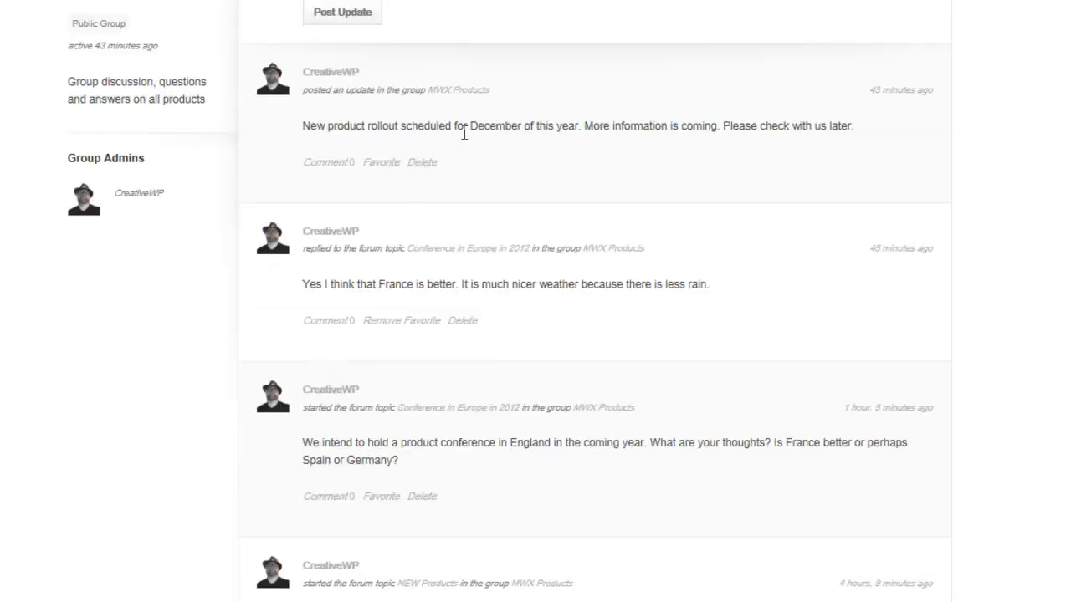
scroll(464, 134, up, 2)
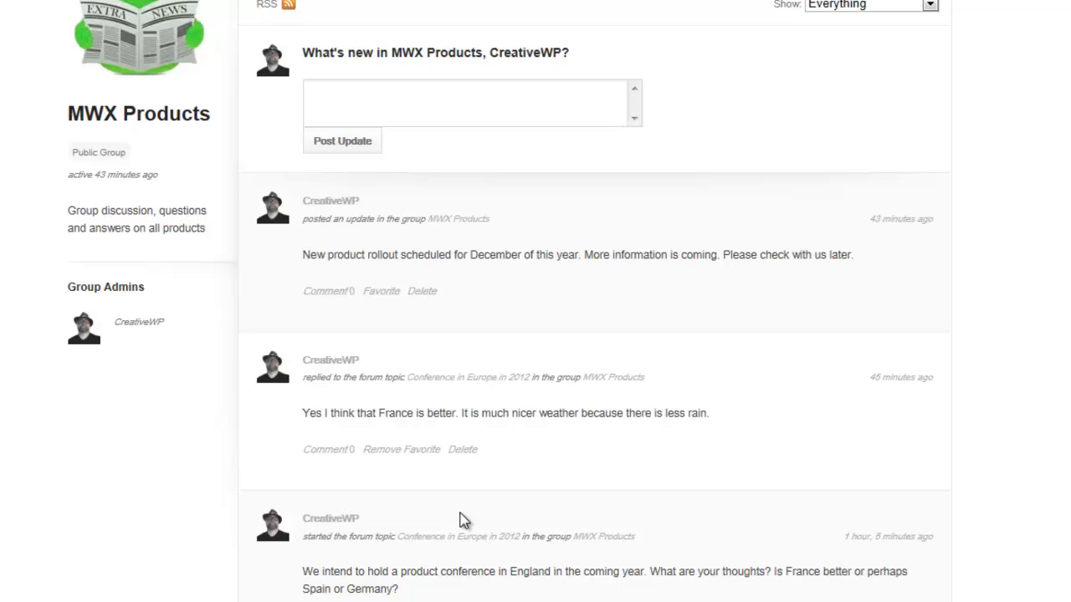
scroll(375, 497, down, 3)
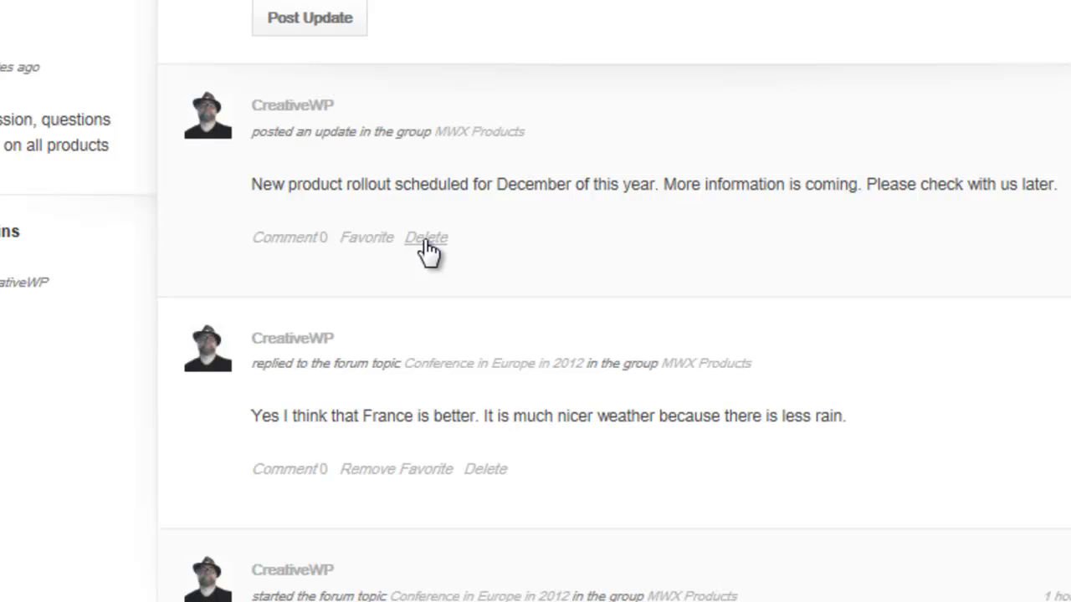
click(366, 238)
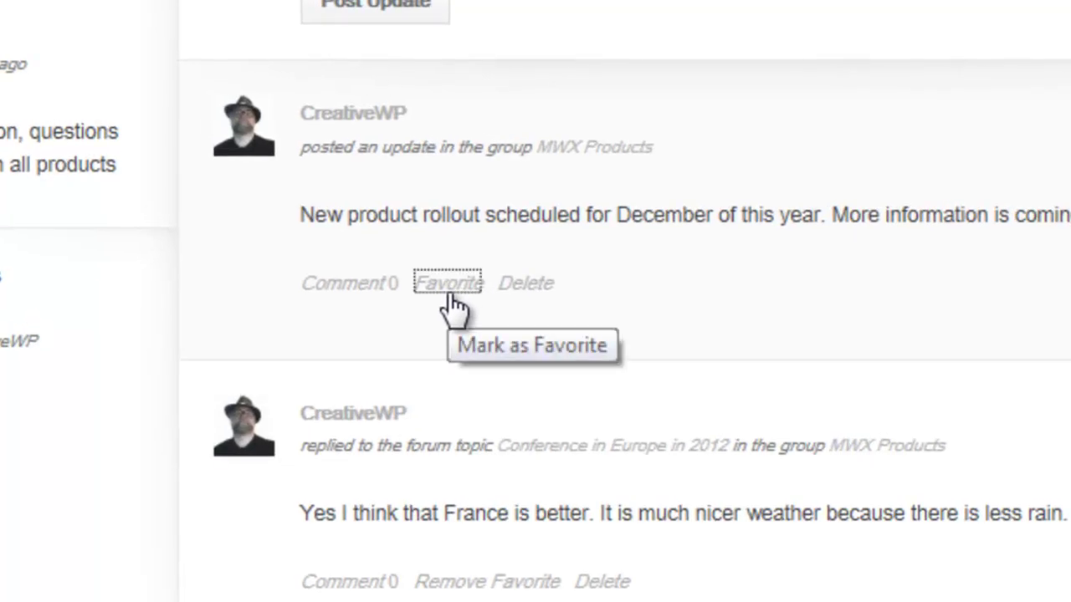